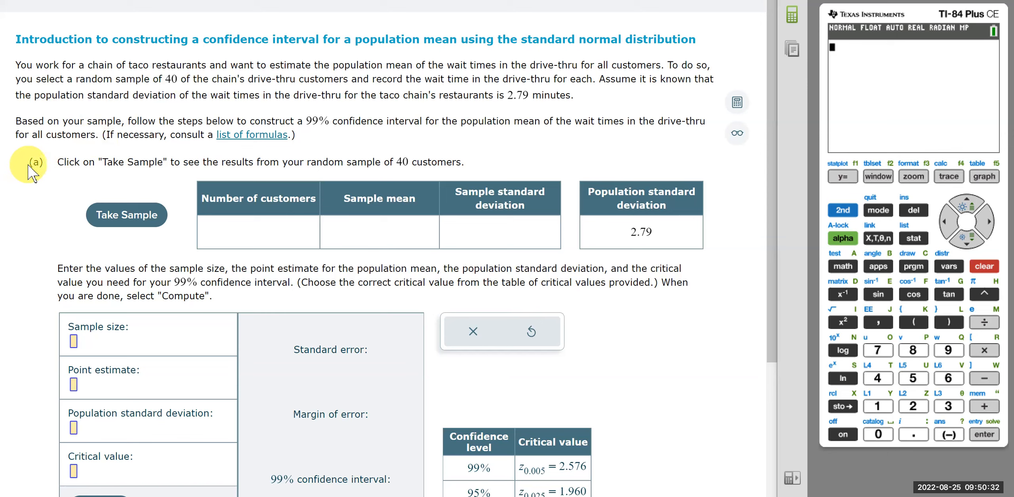
- Take the random sample of 40 customers, then enter 40 as the sample size and 4.56 as the point estimate
{"action": "left_click", "coordinate": [134, 220]}
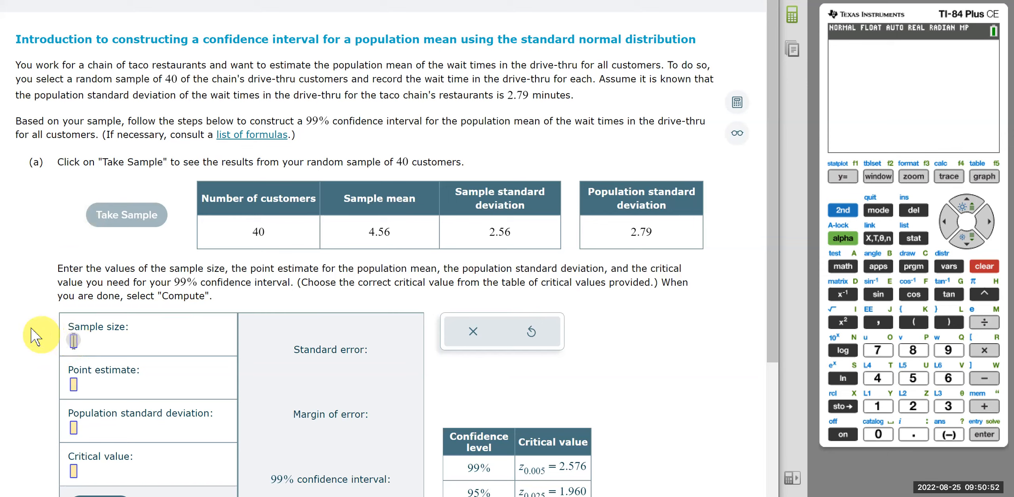
{"action": "type", "text": "40"}
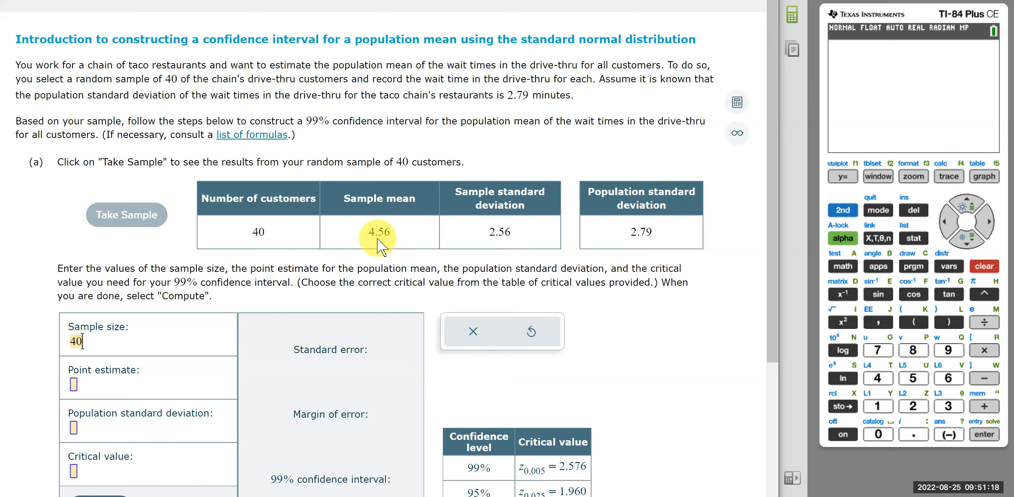
{"action": "left_click", "coordinate": [74, 388]}
{"action": "type", "text": "4"}
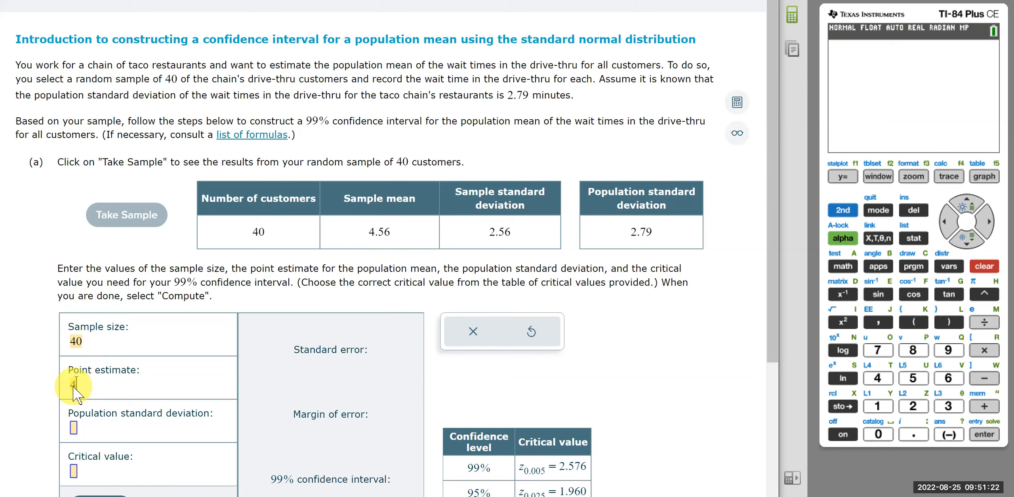
{"action": "type", "text": ".56"}
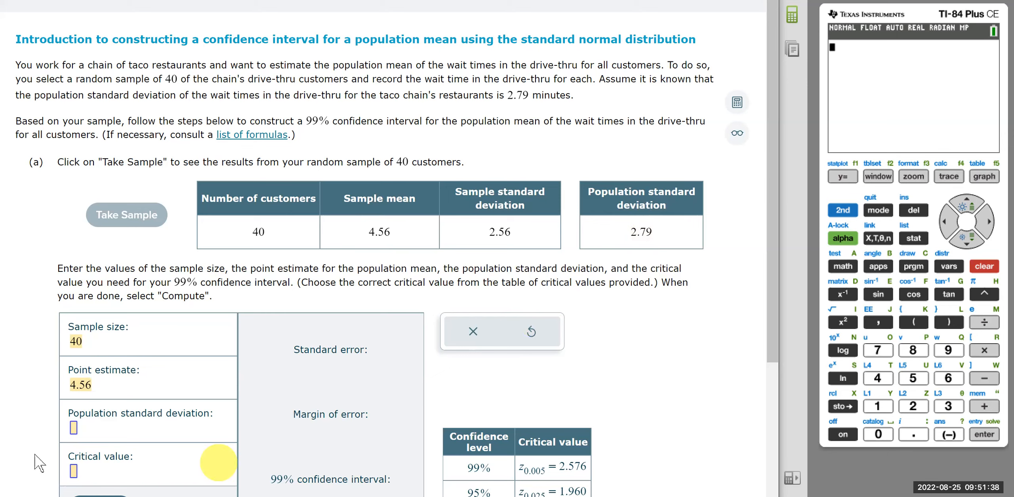
- Enter 2.79 as the population standard deviation and 2.576 as the critical value, and compute the 99% confidence interval
{"action": "left_click", "coordinate": [73, 427]}
{"action": "type", "text": "2.79"}
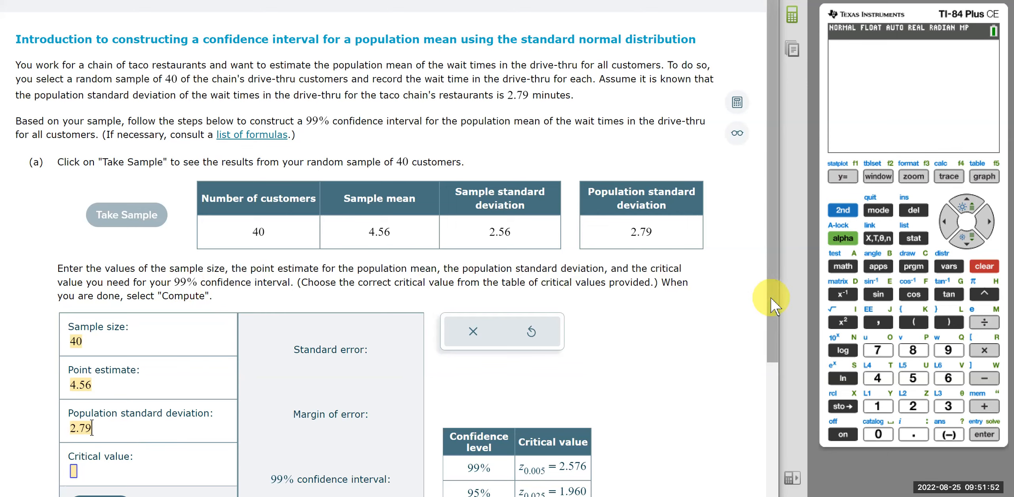
{"action": "left_click_drag", "start_coordinate": [776, 301], "coordinate": [770, 335]}
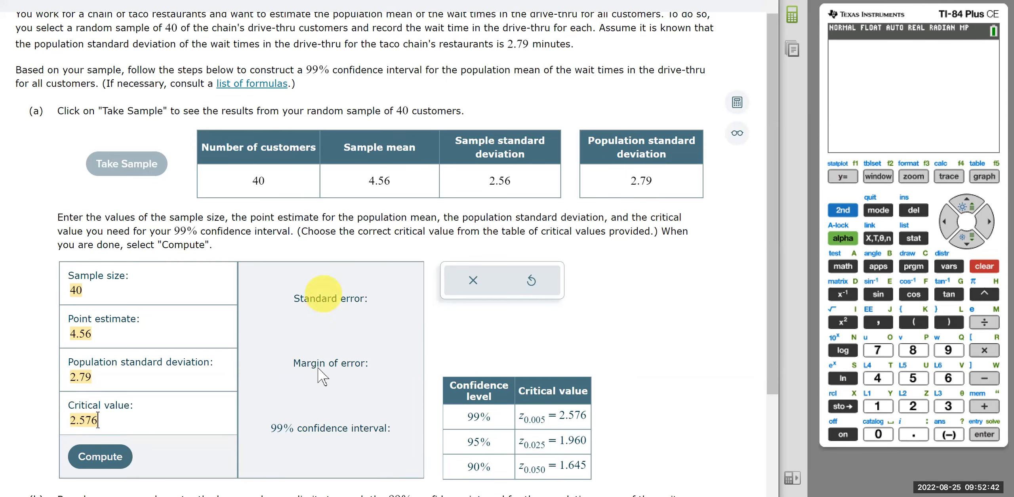
{"action": "left_click", "coordinate": [104, 458]}
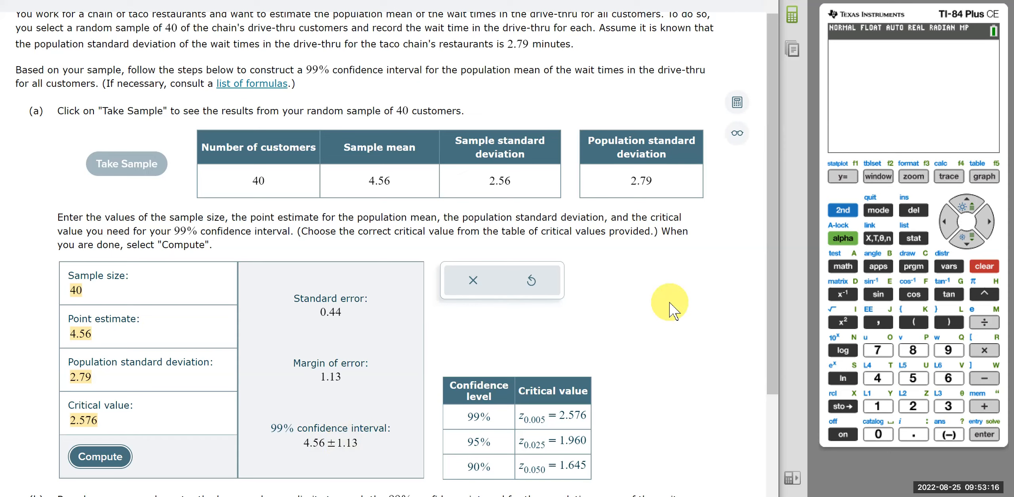
- Calculate the interval's lower limit as 4.56-1.13 on the TI-84 calculator
{"action": "scroll", "coordinate": [671, 305], "scroll_direction": "down", "scroll_amount": 5}
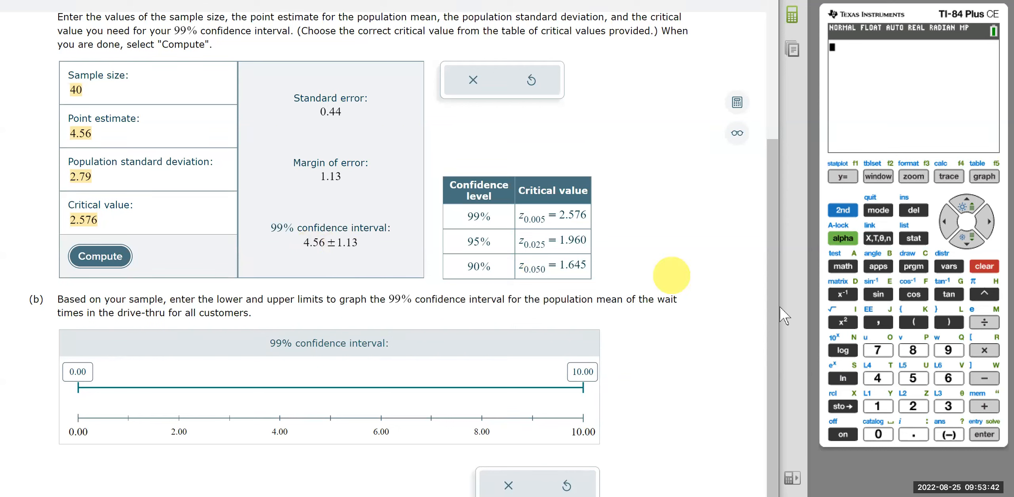
{"action": "left_click", "coordinate": [878, 378]}
{"action": "left_click", "coordinate": [913, 434]}
{"action": "left_click", "coordinate": [913, 377]}
{"action": "left_click", "coordinate": [948, 378]}
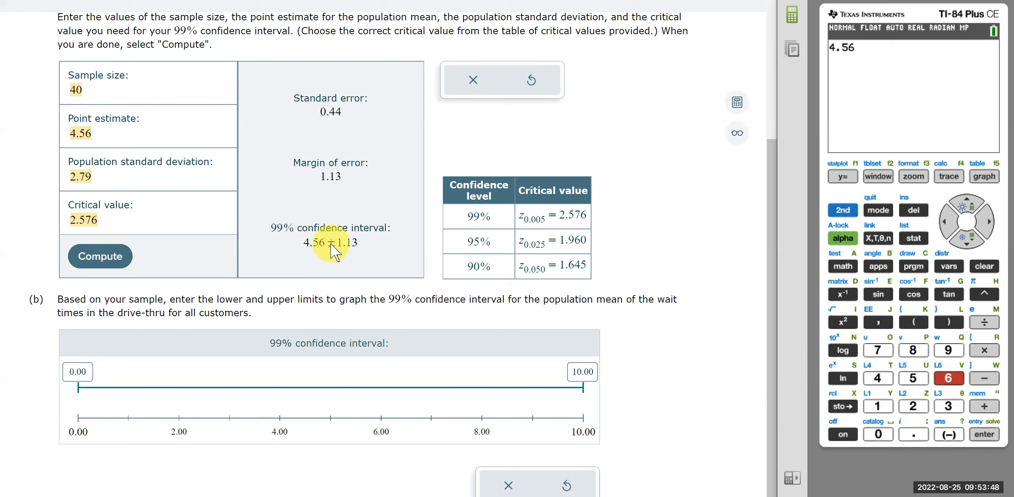
{"action": "left_click", "coordinate": [984, 378]}
{"action": "left_click", "coordinate": [880, 407]}
{"action": "left_click", "coordinate": [913, 434]}
{"action": "left_click", "coordinate": [878, 406]}
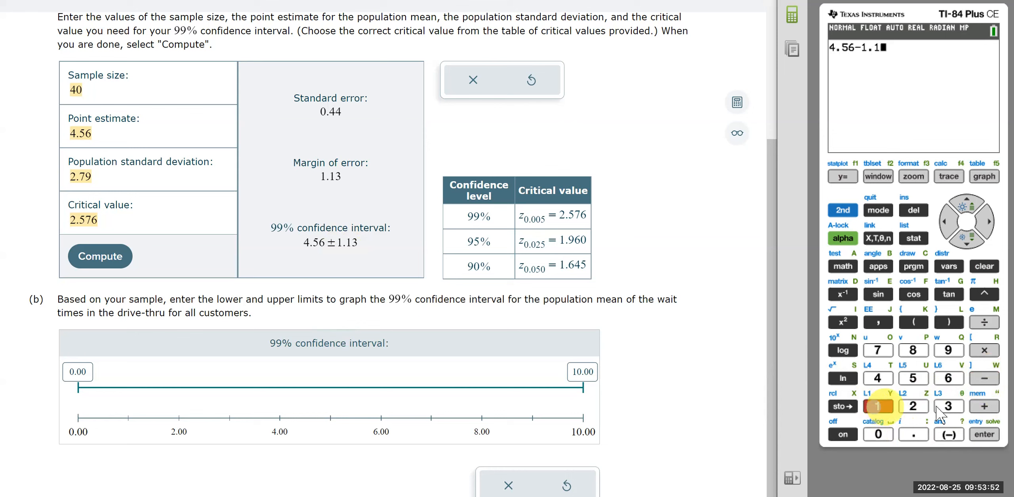
{"action": "left_click", "coordinate": [947, 407]}
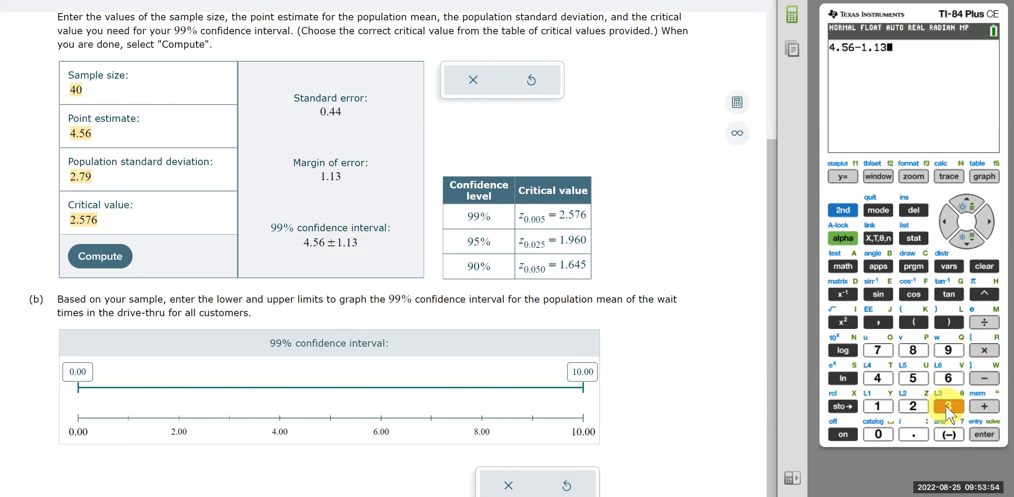
{"action": "left_click", "coordinate": [986, 434]}
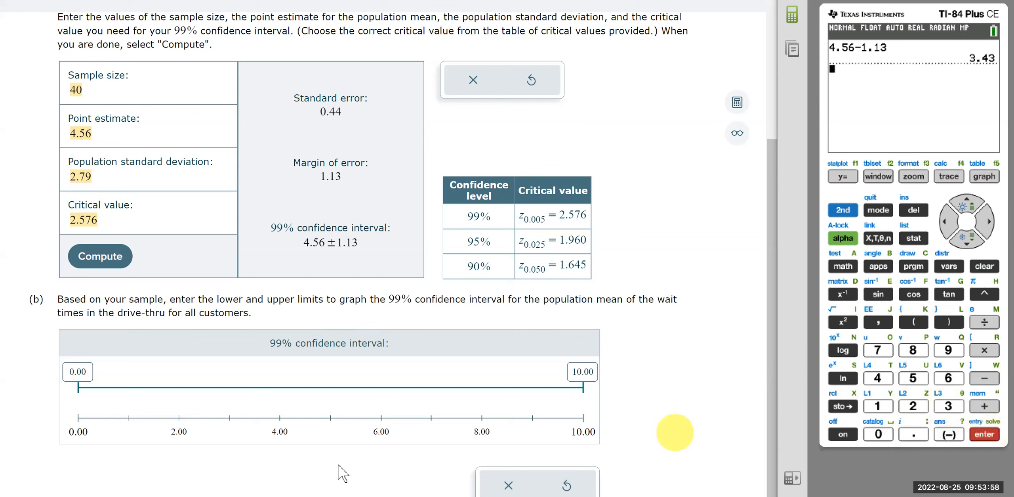
- Set the lower limit of the 99% confidence interval graph in part (b) to 3.43
{"action": "left_click", "coordinate": [79, 371]}
{"action": "type", "text": "3.43"}
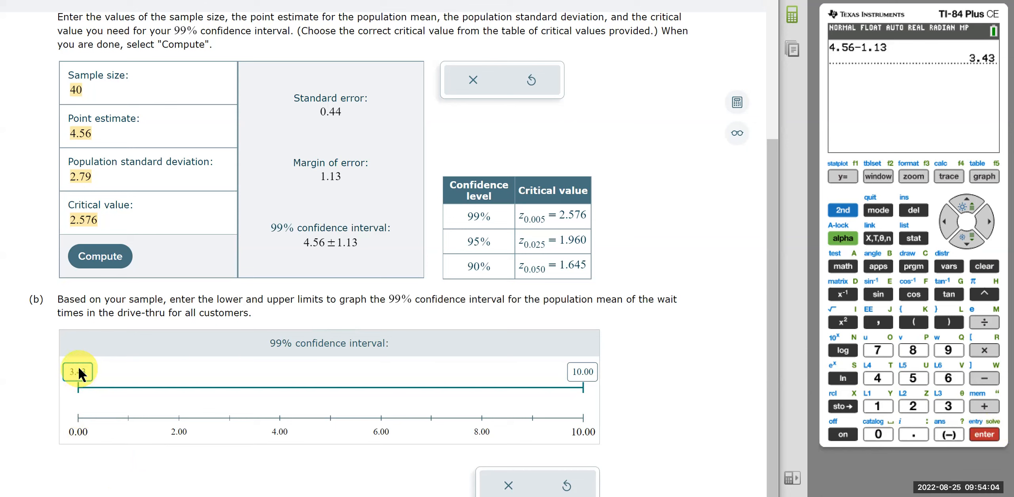
{"action": "key", "text": "Return"}
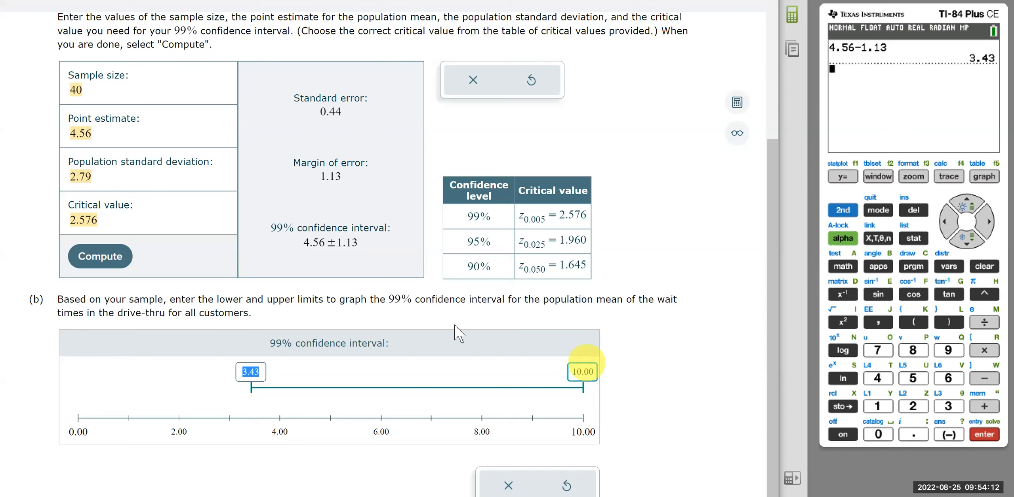
- Calculate the interval's upper limit as 4.56+1.13 on the TI-84 calculator
{"action": "left_click", "coordinate": [878, 378]}
{"action": "left_click", "coordinate": [913, 434]}
{"action": "left_click", "coordinate": [916, 381]}
{"action": "left_click", "coordinate": [948, 378]}
{"action": "left_click", "coordinate": [984, 406]}
{"action": "left_click", "coordinate": [877, 406]}
{"action": "left_click", "coordinate": [913, 434]}
{"action": "left_click", "coordinate": [882, 408]}
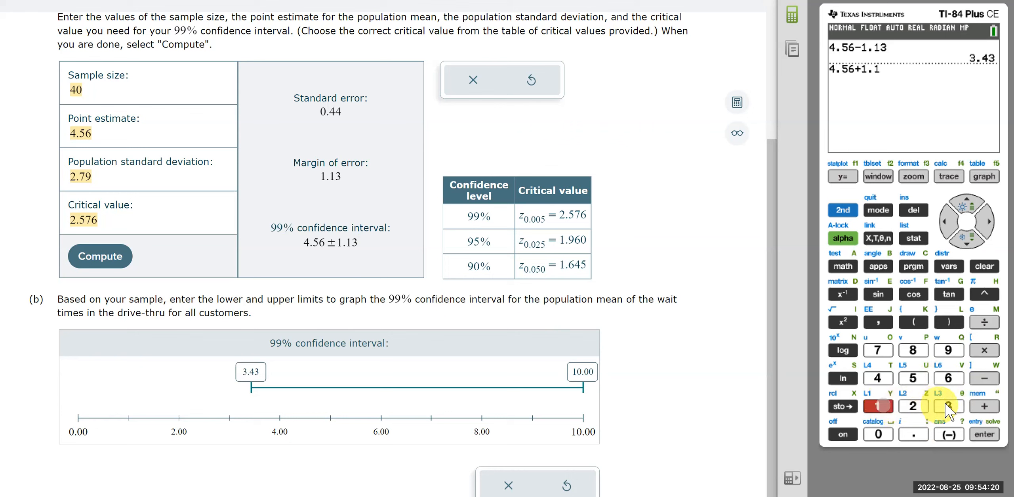
{"action": "left_click", "coordinate": [948, 406]}
{"action": "left_click", "coordinate": [983, 434]}
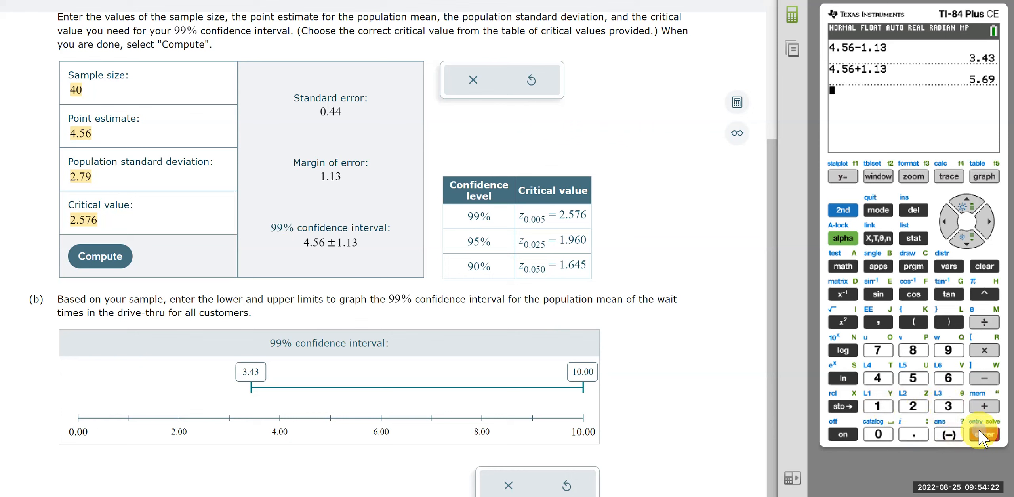
- Set the upper limit of the 99% confidence interval graph in part (b) to 5.69
{"action": "left_click", "coordinate": [583, 374]}
{"action": "left_click", "coordinate": [584, 371]}
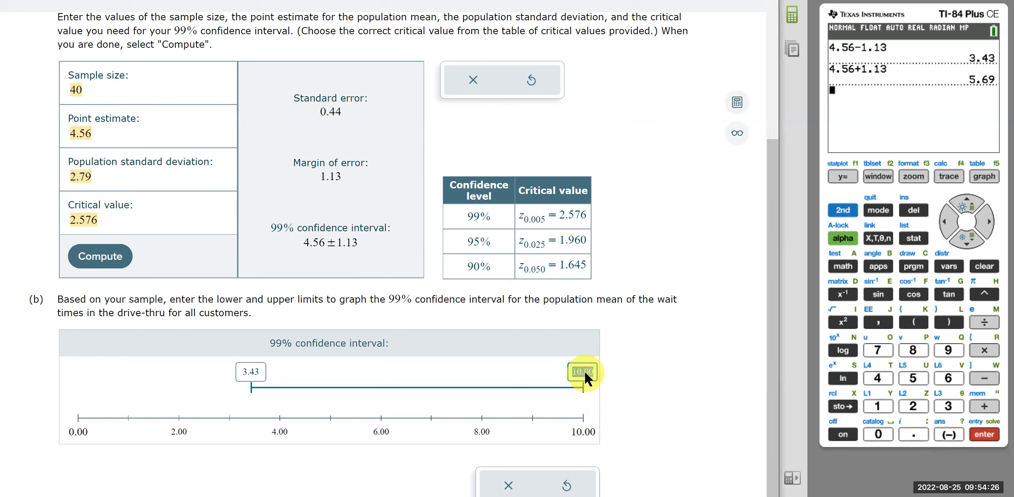
{"action": "type", "text": "5.69"}
{"action": "key", "text": "Return"}
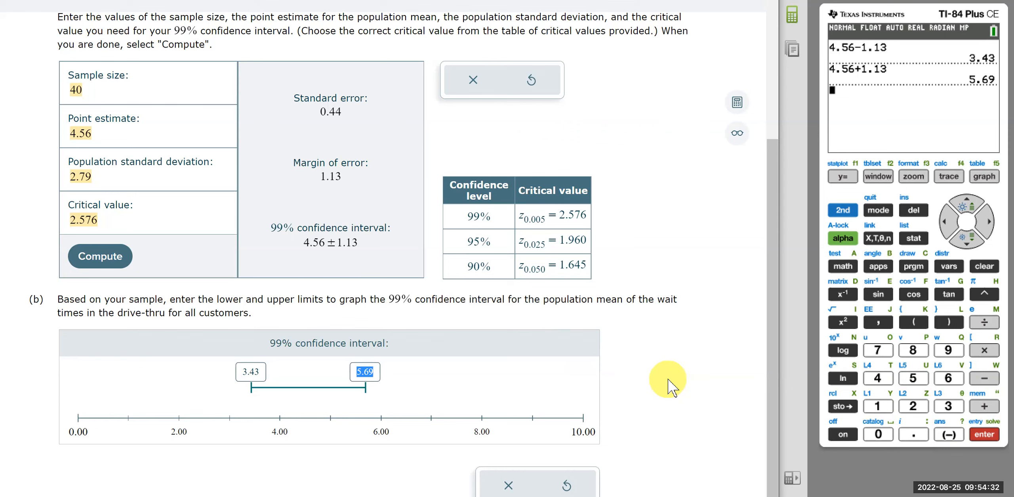
{"action": "scroll", "coordinate": [669, 386], "scroll_direction": "down", "scroll_amount": 2}
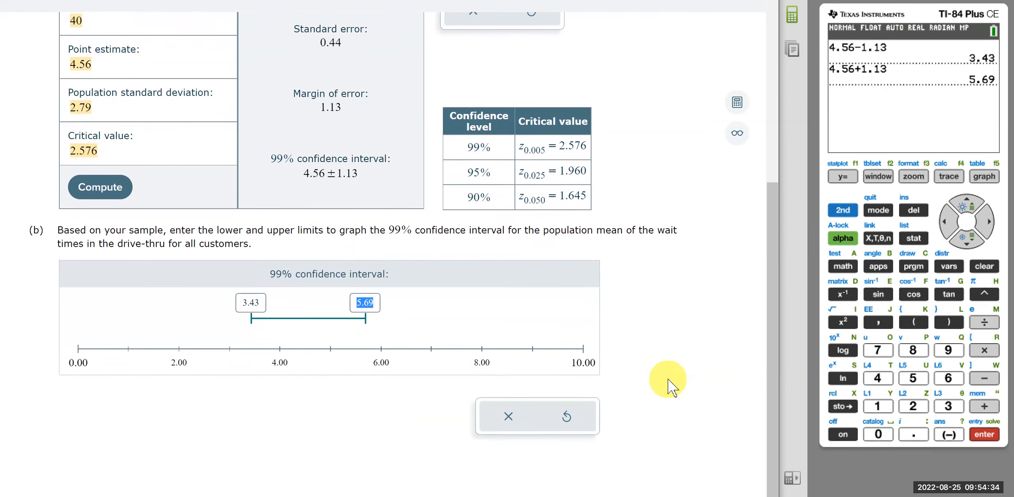
{"action": "scroll", "coordinate": [668, 386], "scroll_direction": "up", "scroll_amount": 3}
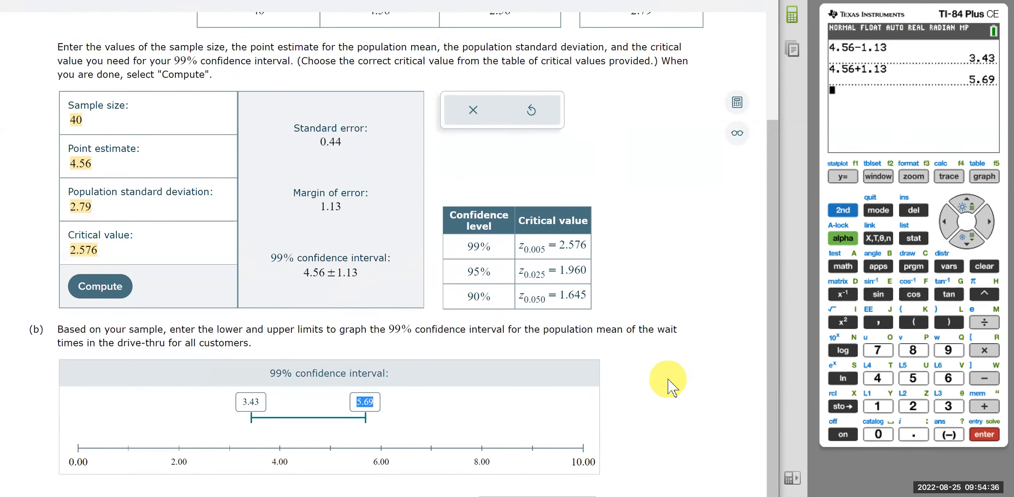
{"action": "left_click", "coordinate": [681, 392]}
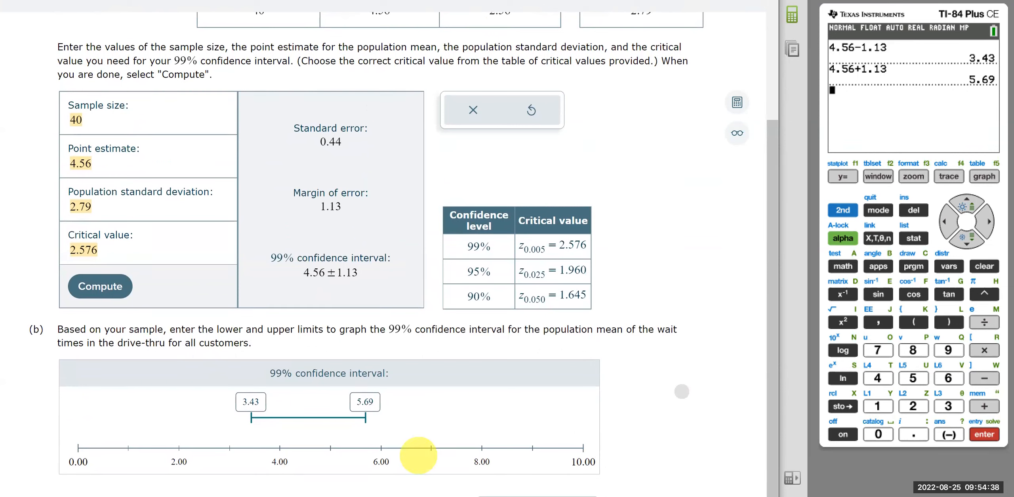